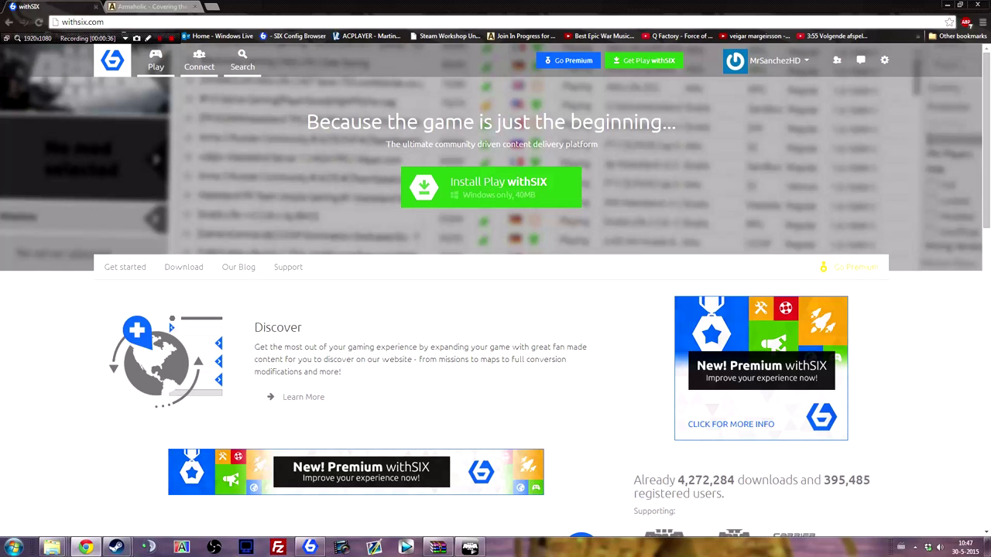
Switch to Play withSIX, open the ACE3 collection and remove the ACE3 mod from it.
{"action": "mouse_move", "coordinate": [491, 188]}
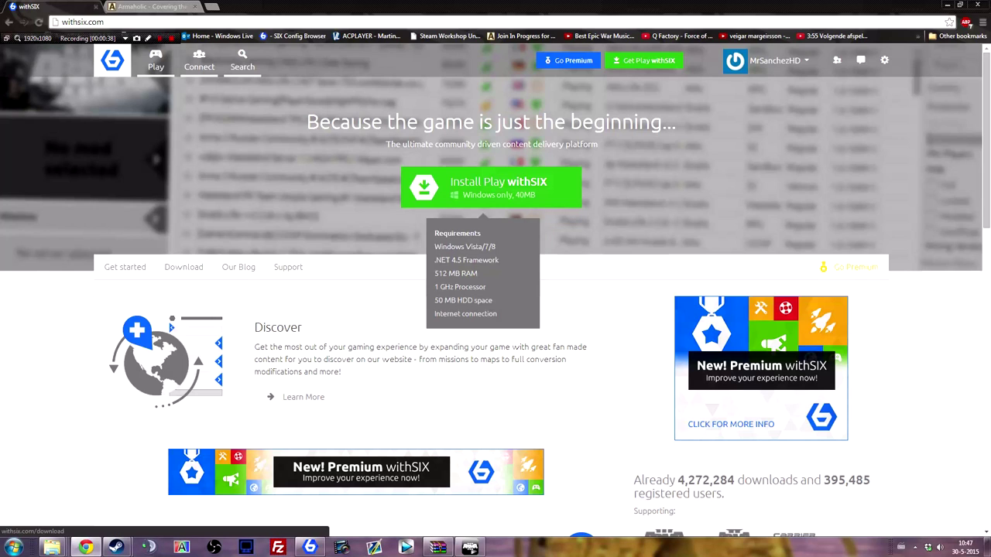
{"action": "left_click", "coordinate": [311, 548]}
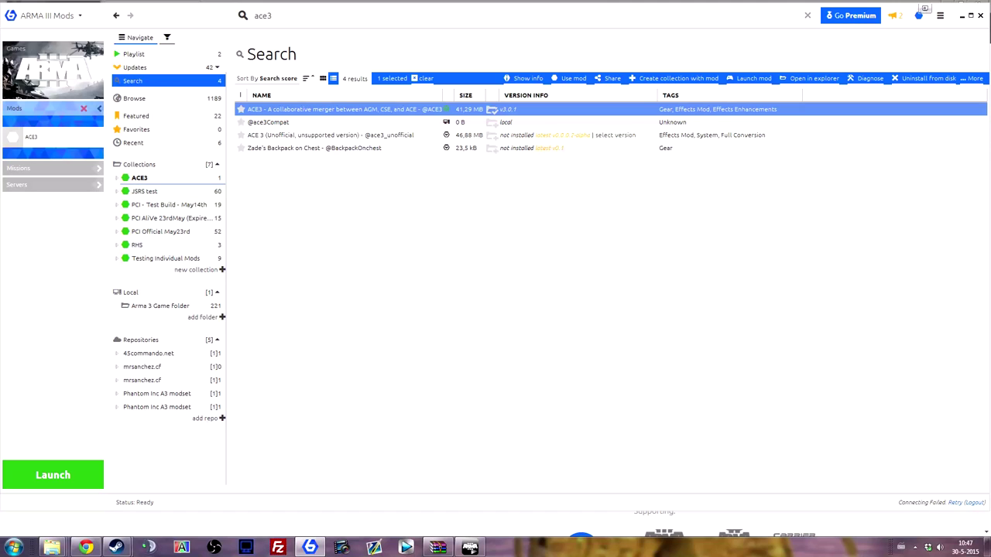
{"action": "left_click", "coordinate": [141, 178]}
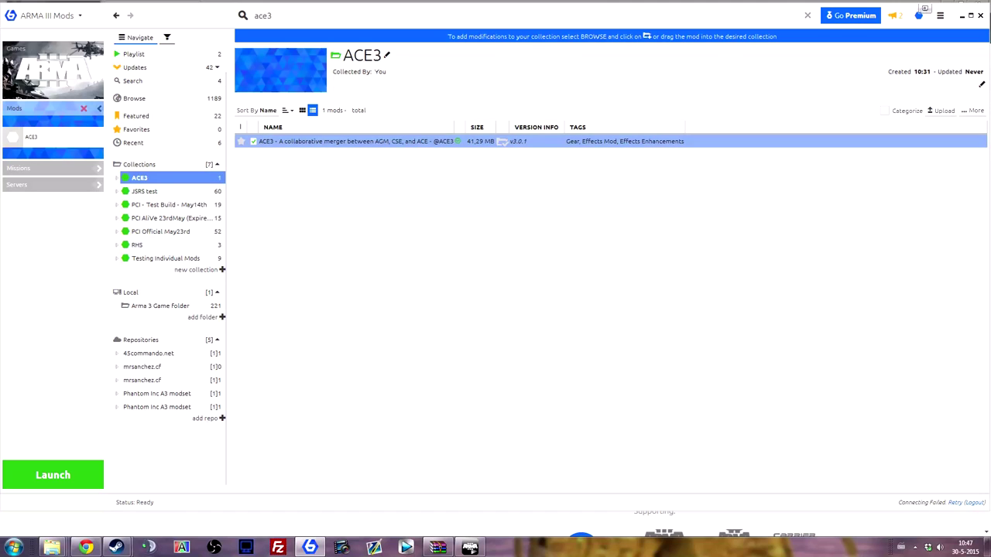
{"action": "left_click", "coordinate": [503, 142]}
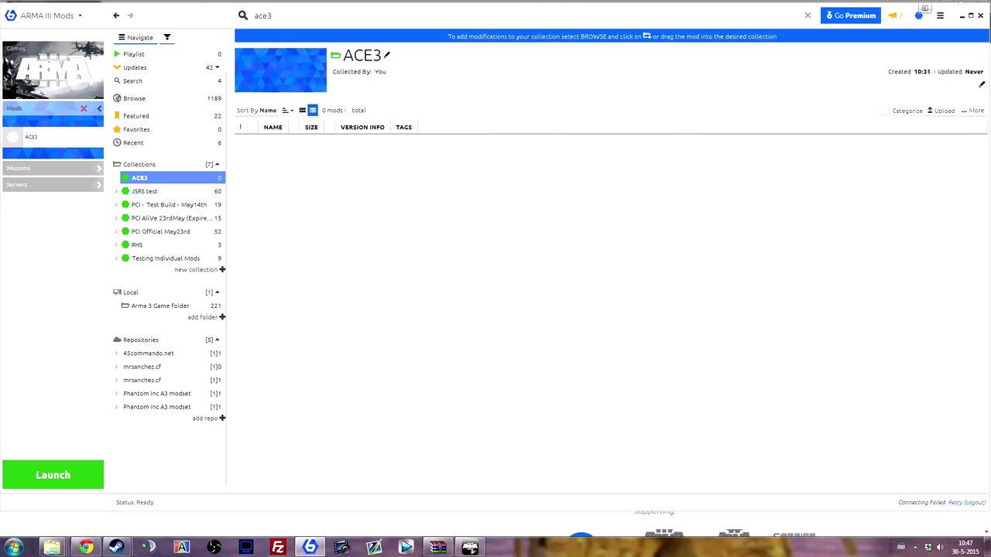
{"action": "left_click", "coordinate": [264, 16]}
{"action": "type", "text": "a"}
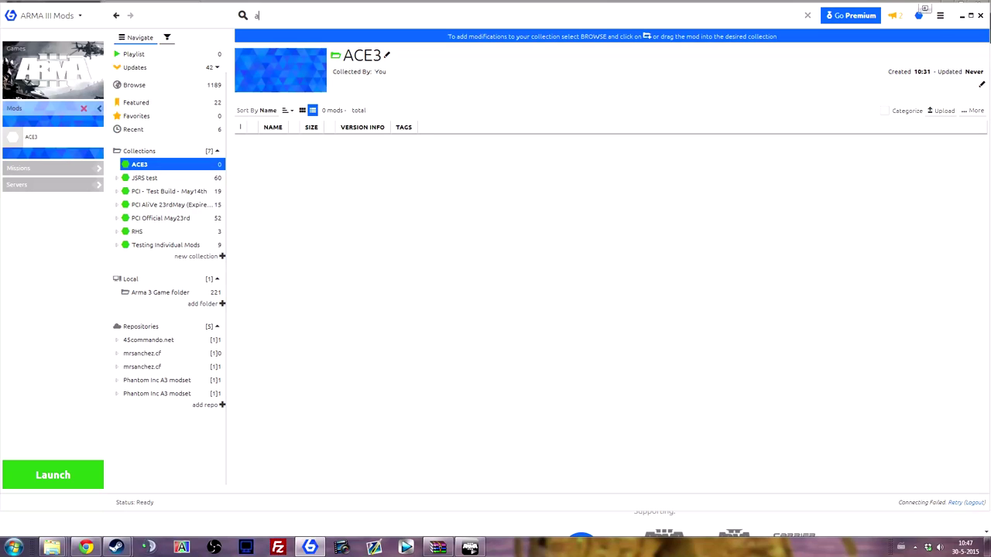
{"action": "type", "text": "ce3"}
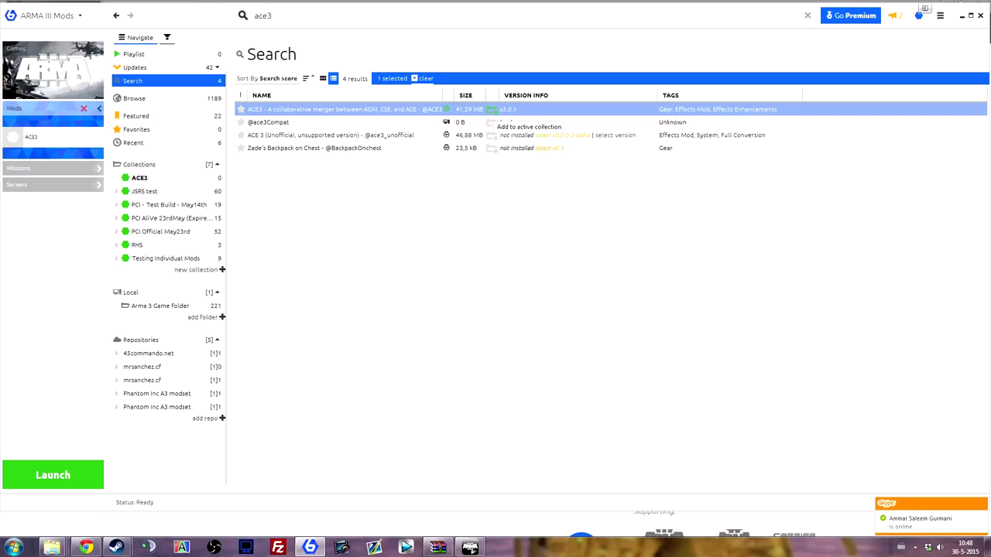
{"action": "left_click", "coordinate": [492, 110]}
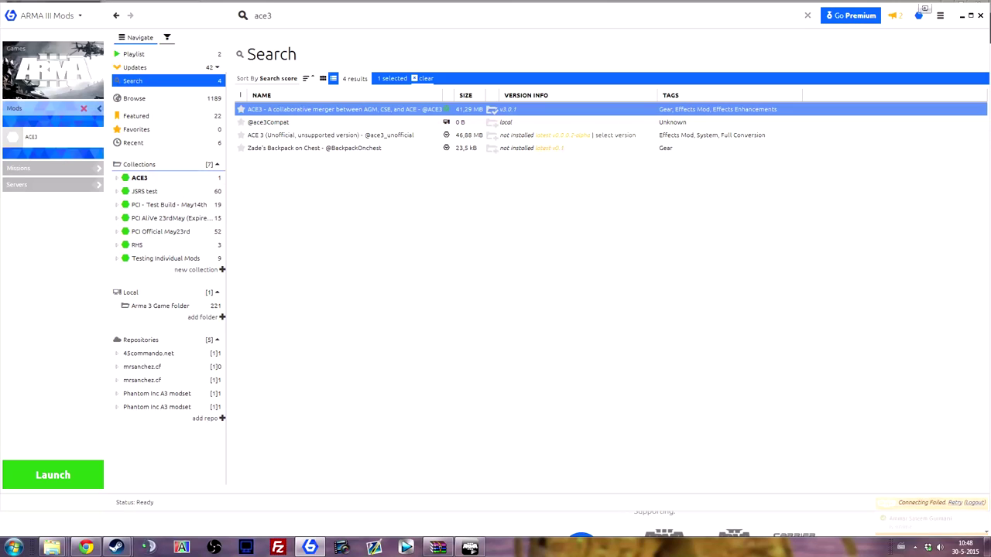
{"action": "left_click", "coordinate": [140, 178]}
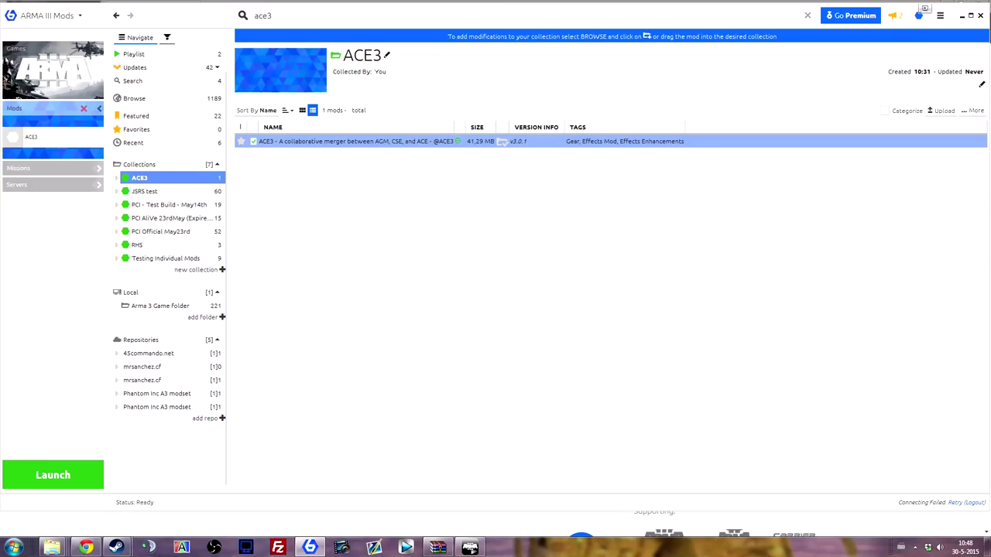
{"action": "left_click", "coordinate": [302, 111]}
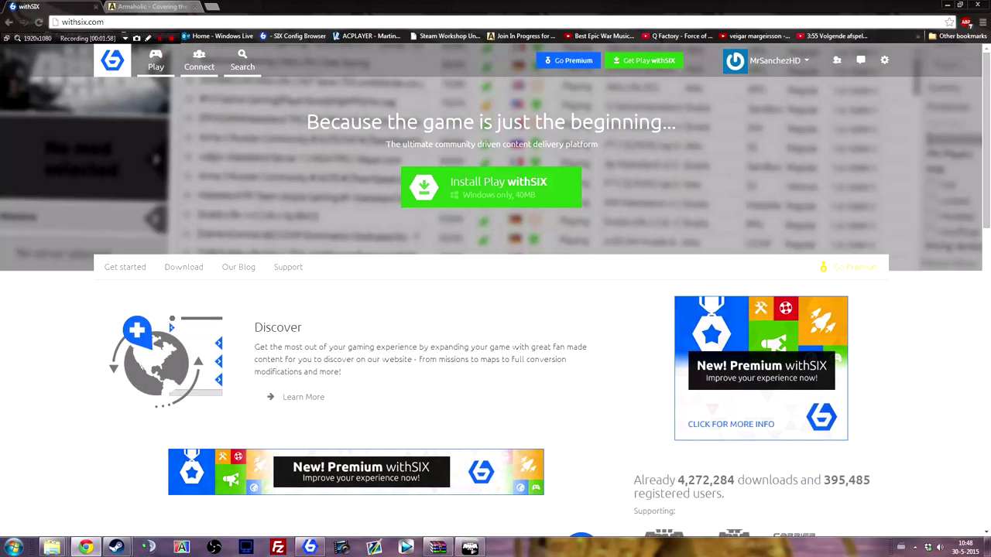
In Chrome, search the web for "armaholic ace3" and open Armaholic's Advanced Combat Environment 3 page.
{"action": "key", "text": "ctrl+Tab"}
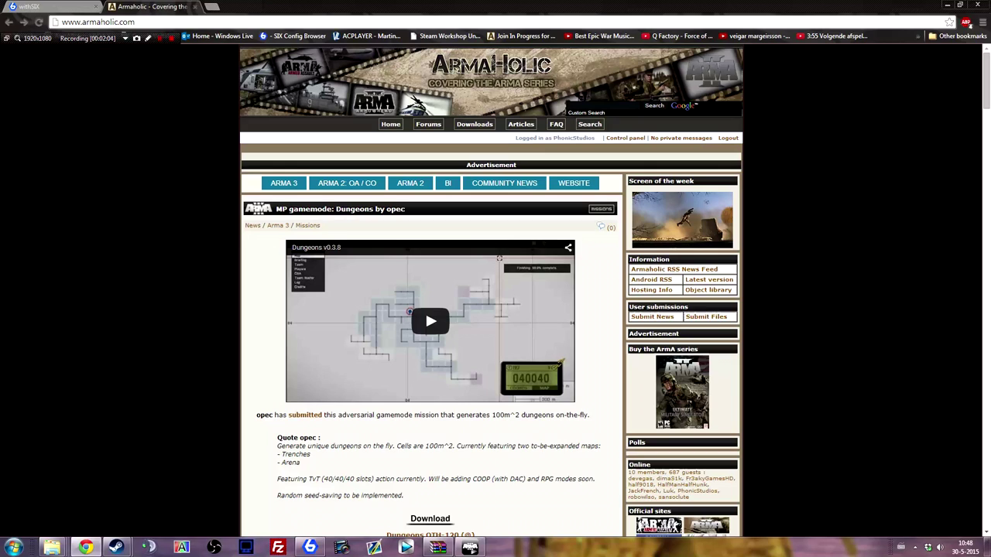
{"action": "left_click", "coordinate": [98, 22]}
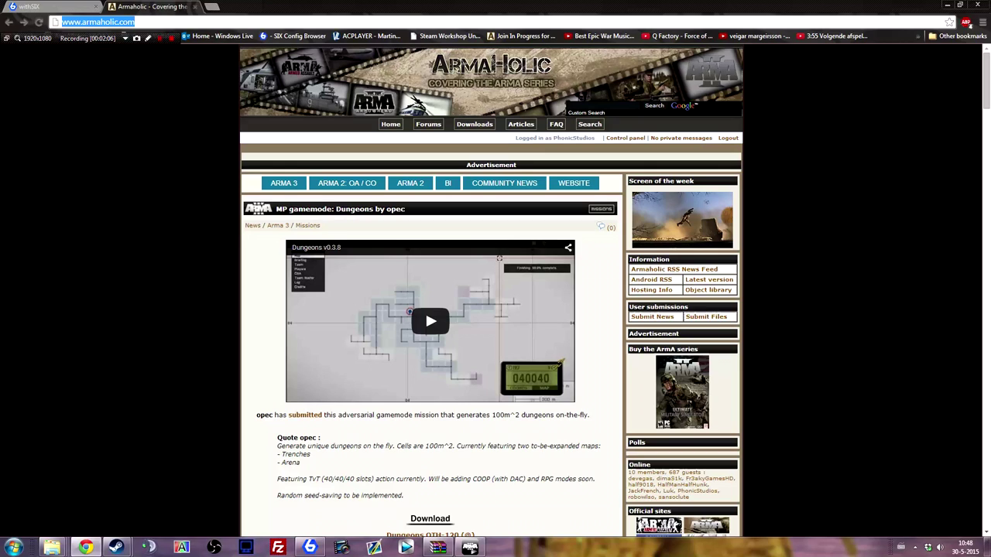
{"action": "type", "text": "armaholic ace3"}
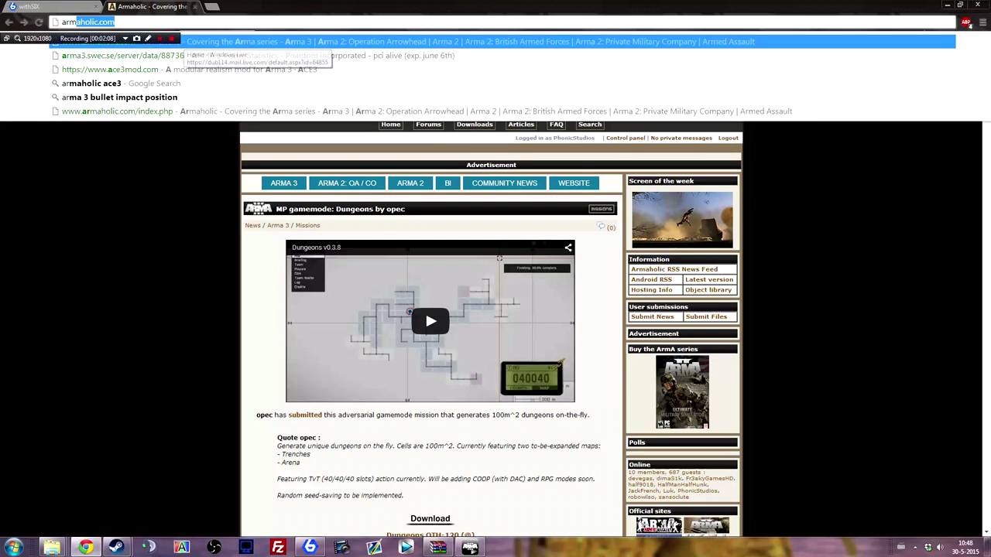
{"action": "key", "text": "Return"}
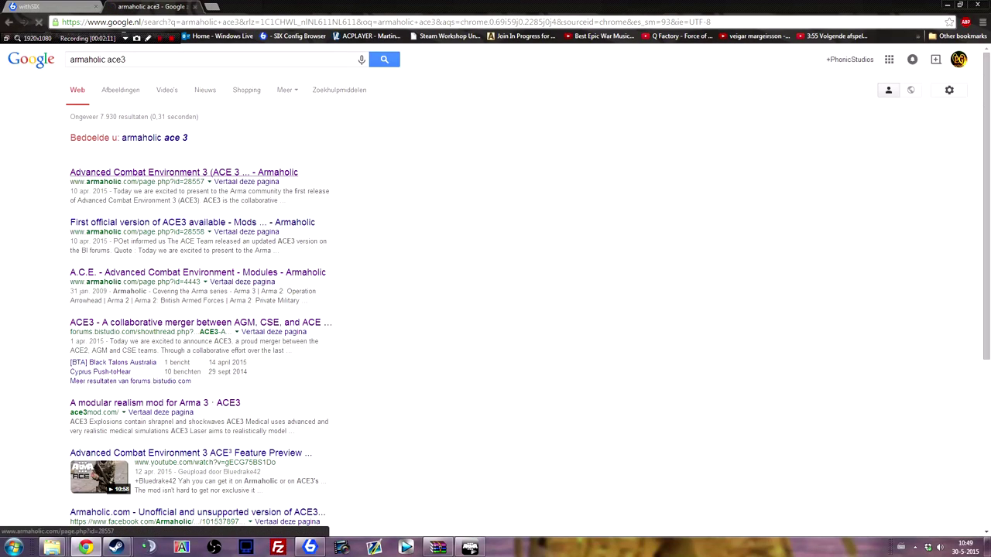
{"action": "left_click", "coordinate": [183, 172]}
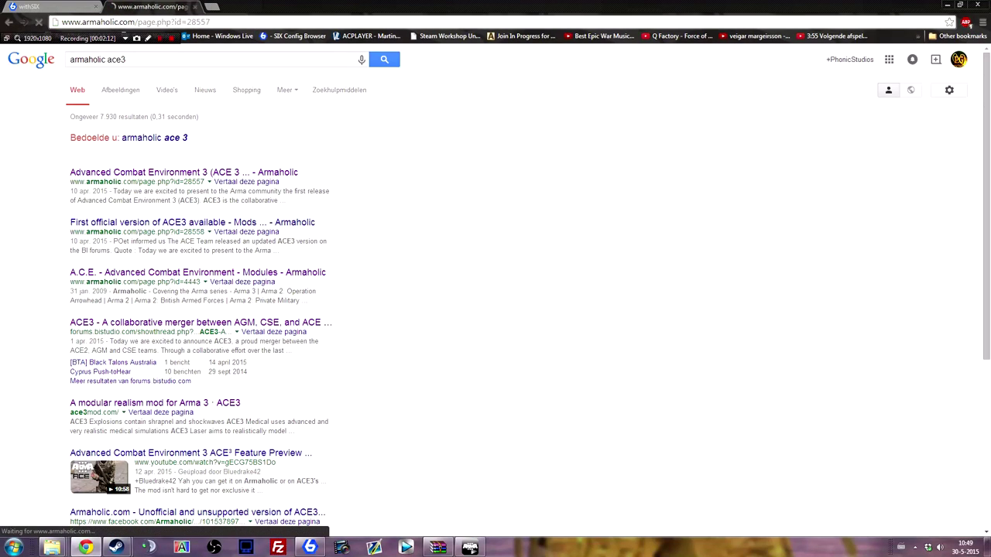
Open the Community Base addons A3 page from the ACE 3 page's requirements and go to its download section.
{"action": "scroll", "coordinate": [491, 310], "scroll_direction": "down", "scroll_amount": 15}
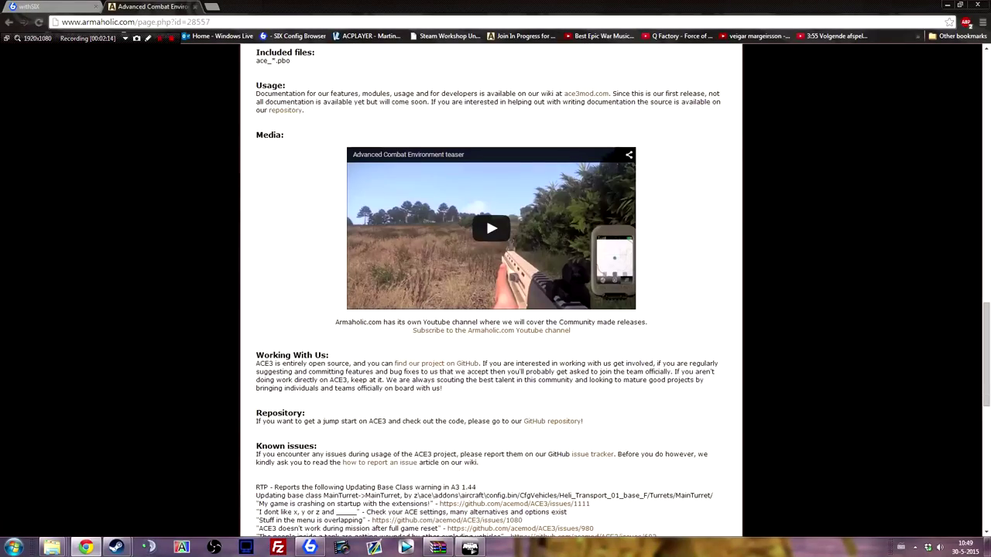
{"action": "scroll", "coordinate": [491, 309], "scroll_direction": "down", "scroll_amount": 10}
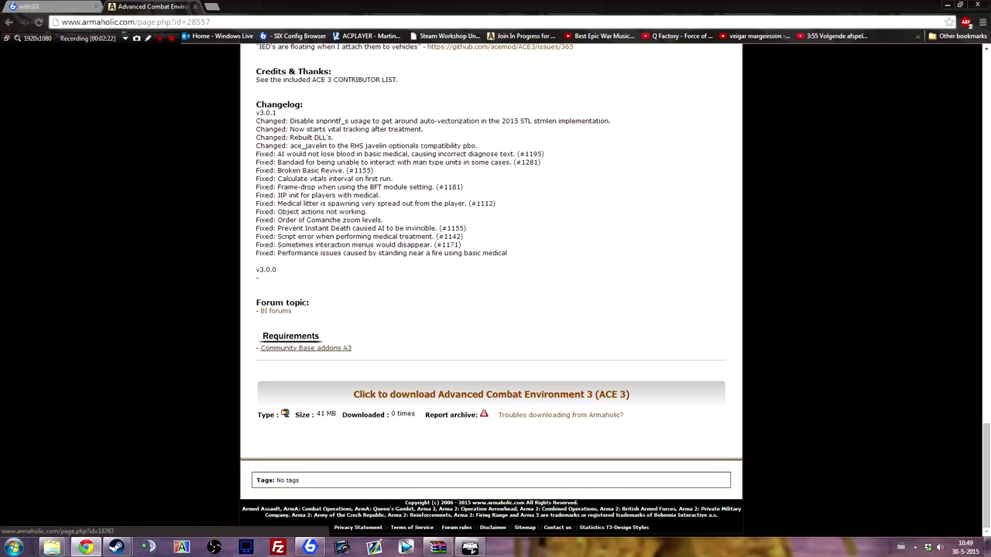
{"action": "left_click", "coordinate": [306, 348]}
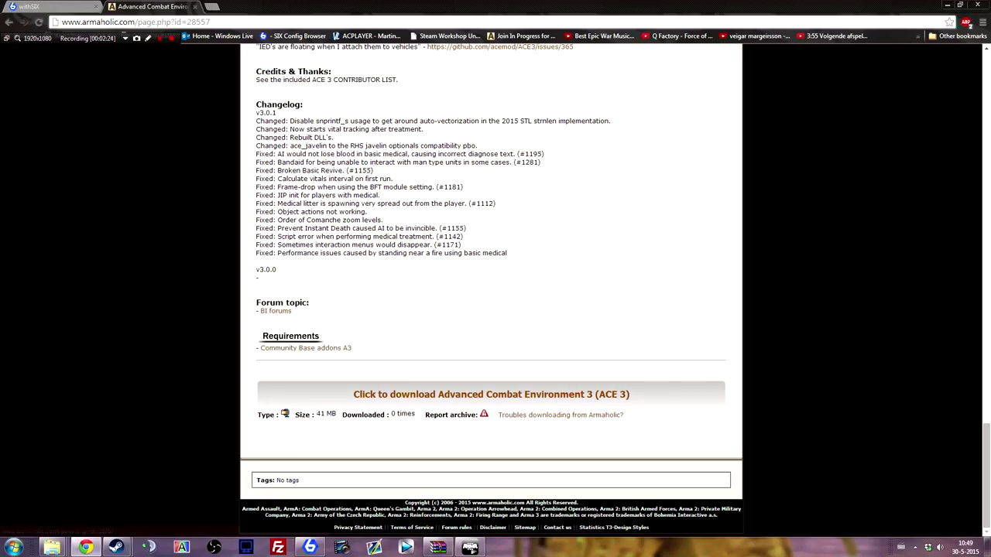
{"action": "scroll", "coordinate": [306, 347], "scroll_direction": "down", "scroll_amount": 10}
{"action": "scroll", "coordinate": [491, 287], "scroll_direction": "down", "scroll_amount": 15}
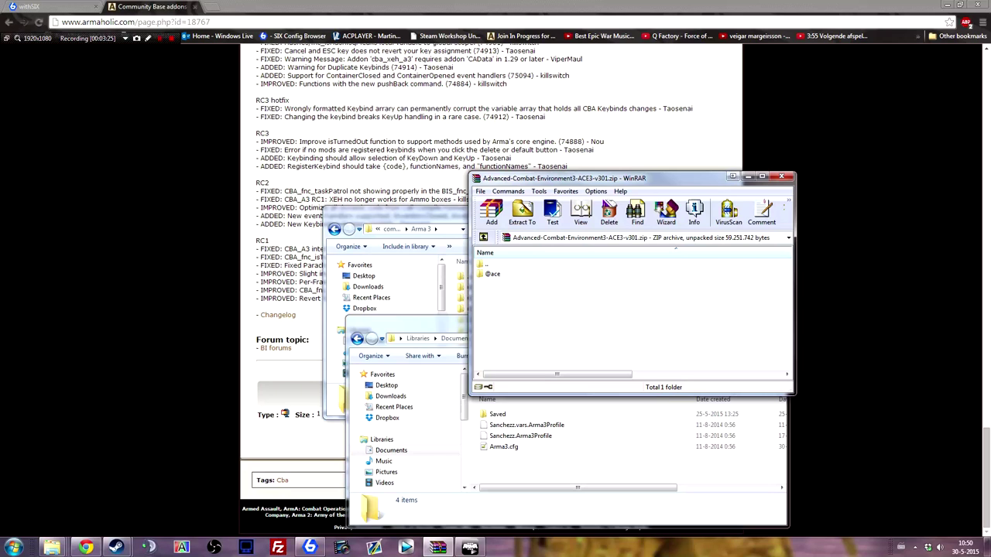
Move the Arma 3 game folder window clear of the others and check its full path under steamapps.
{"action": "left_click_drag", "start_coordinate": [432, 226], "coordinate": [223, 178]}
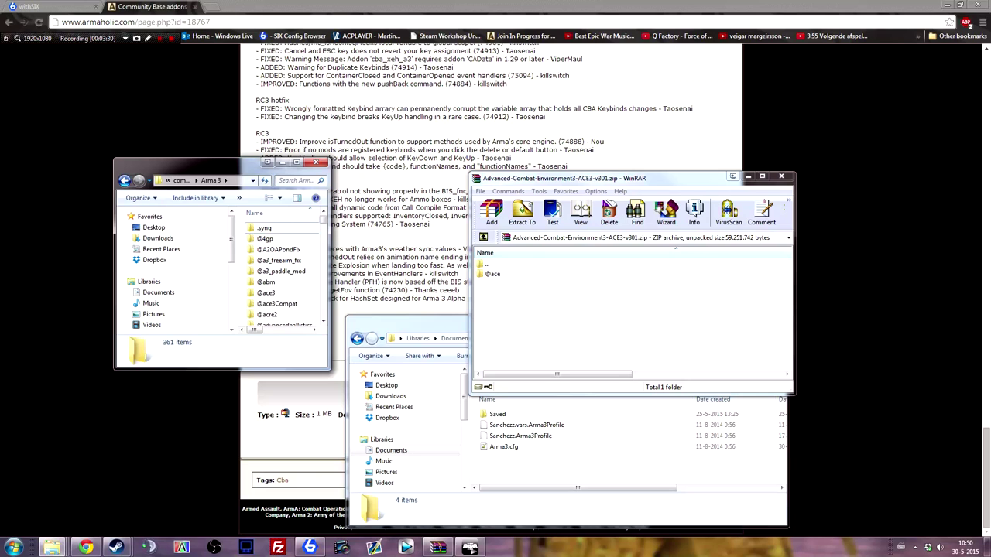
{"action": "left_click", "coordinate": [296, 163]}
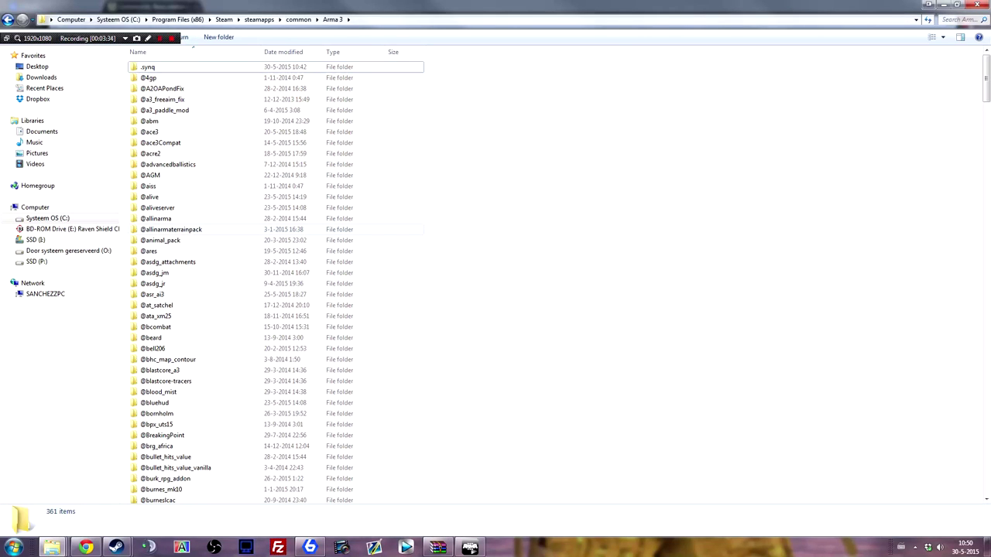
{"action": "left_click_drag", "start_coordinate": [410, 6], "coordinate": [260, 137]}
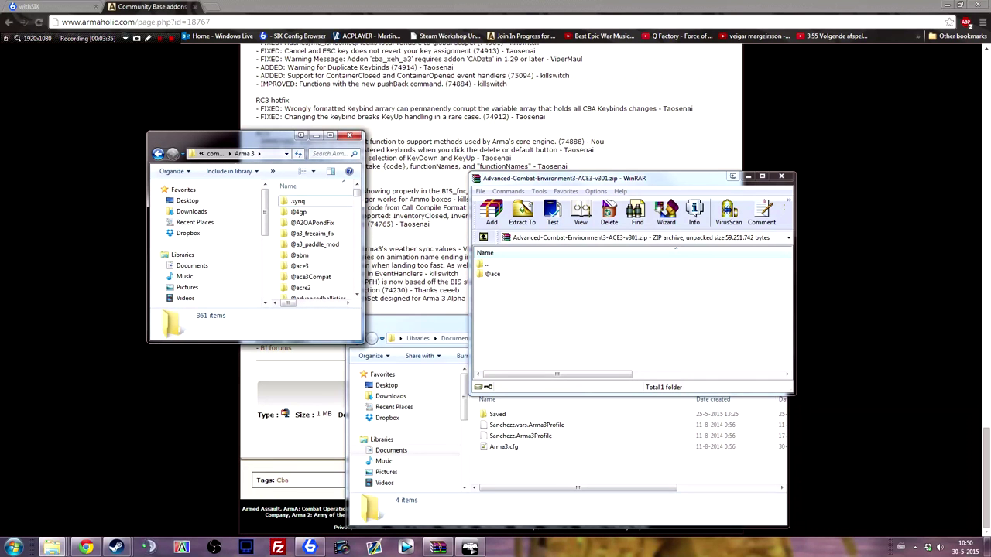
Place the Documents arma 3 folder window over the archive window, show its full path, and return to the archive.
{"action": "left_click_drag", "start_coordinate": [418, 321], "coordinate": [323, 201]}
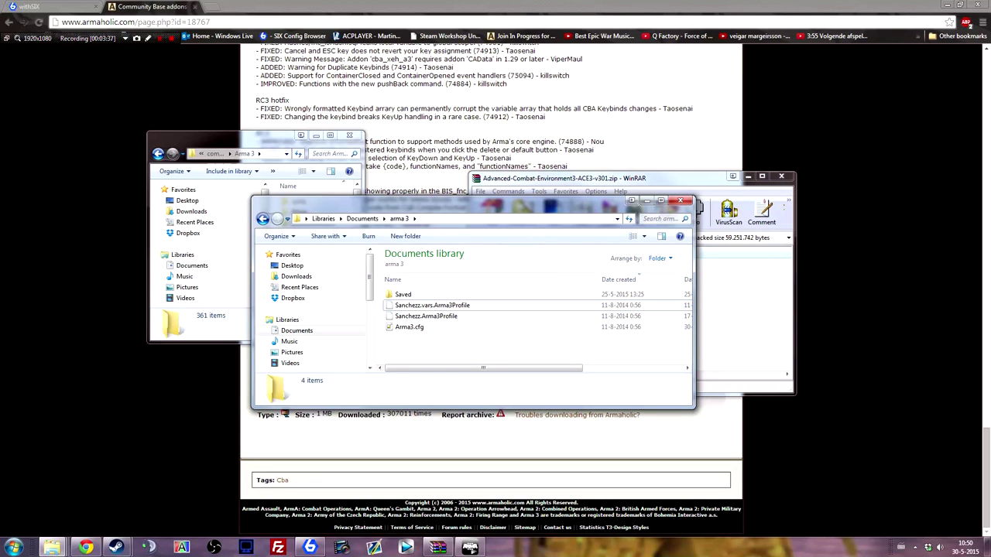
{"action": "key", "text": "alt+d"}
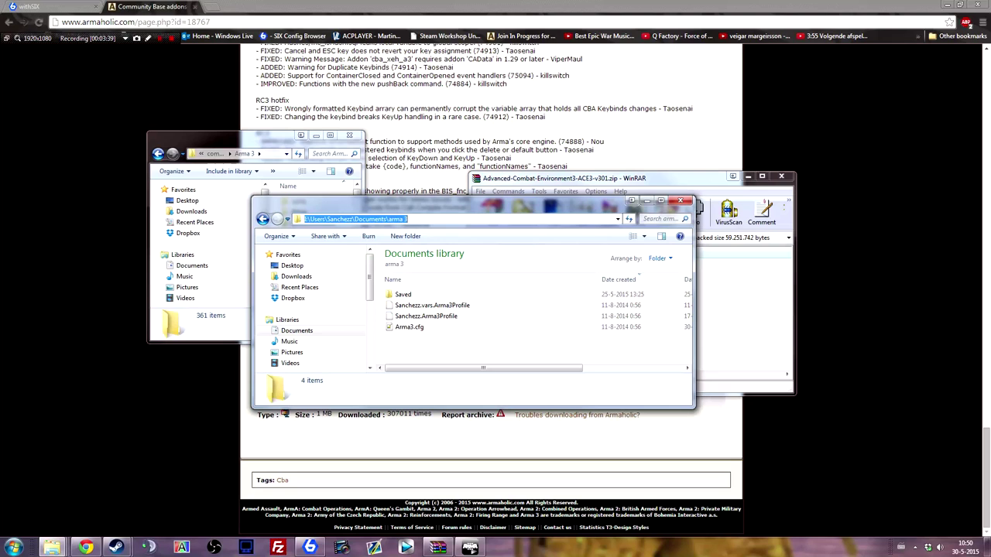
{"action": "left_click", "coordinate": [534, 307]}
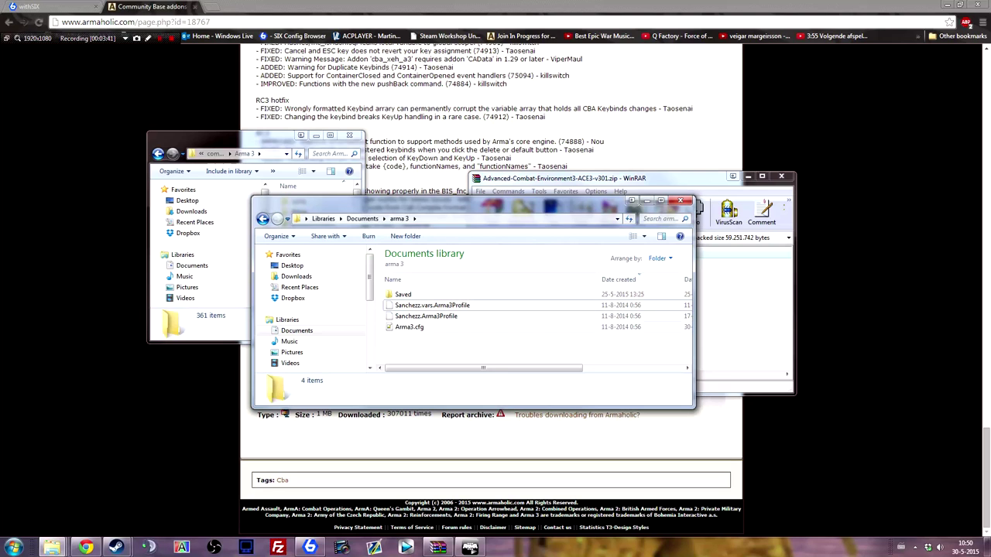
{"action": "left_click", "coordinate": [743, 310]}
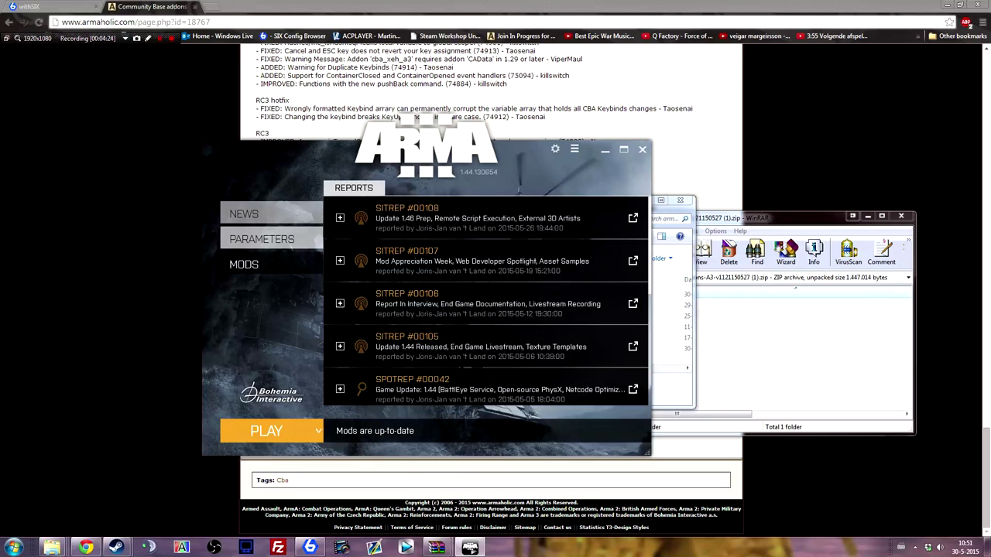
In the Arma 3 launcher, glance at the parameters and remove the Arma 3 entry from the mods list, keeping its files.
{"action": "left_click", "coordinate": [262, 238]}
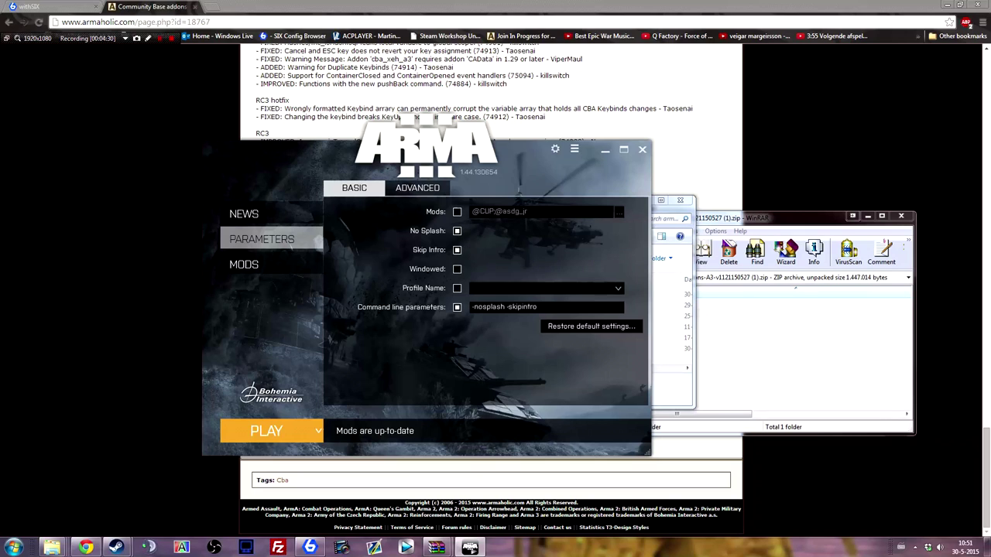
{"action": "left_click", "coordinate": [245, 265]}
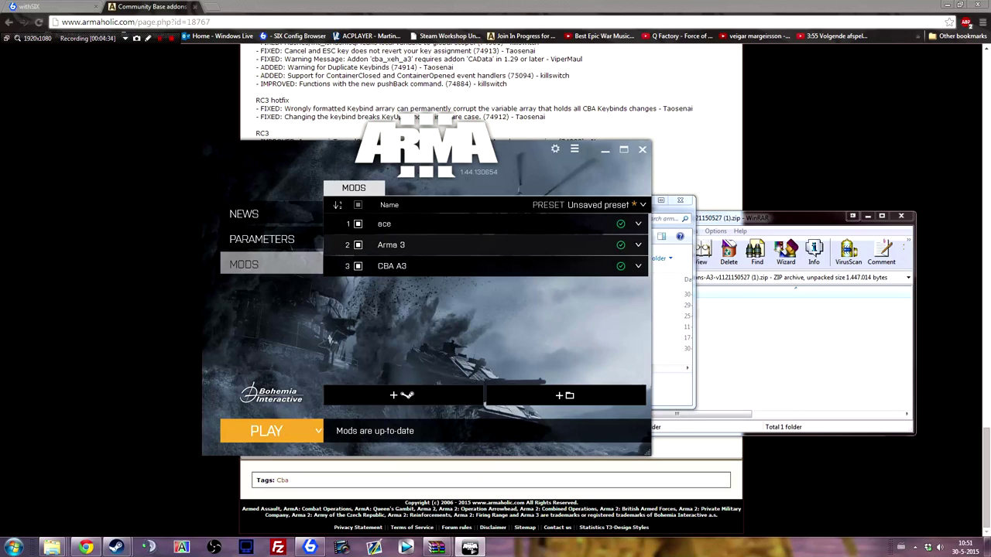
{"action": "left_click", "coordinate": [639, 246]}
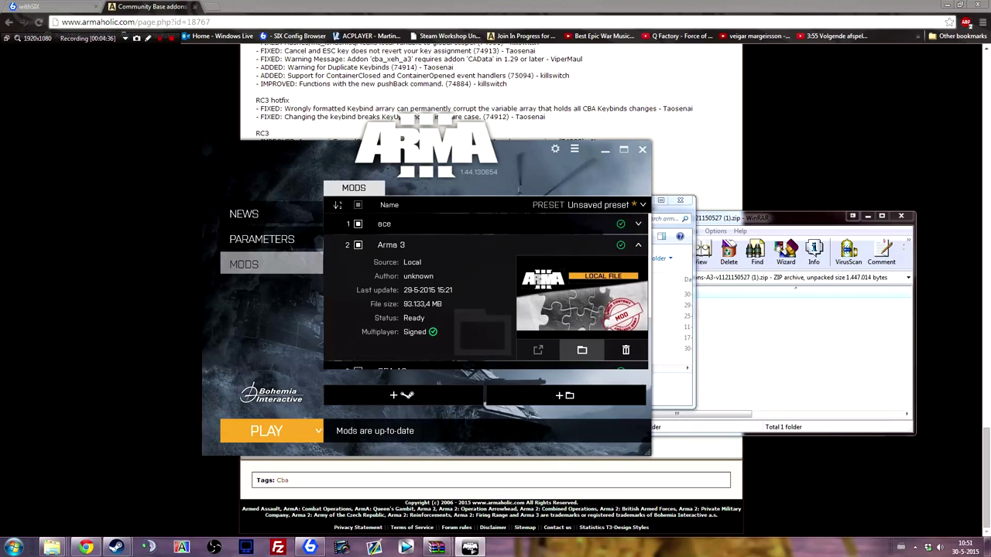
{"action": "left_click", "coordinate": [625, 350]}
{"action": "left_click", "coordinate": [558, 275]}
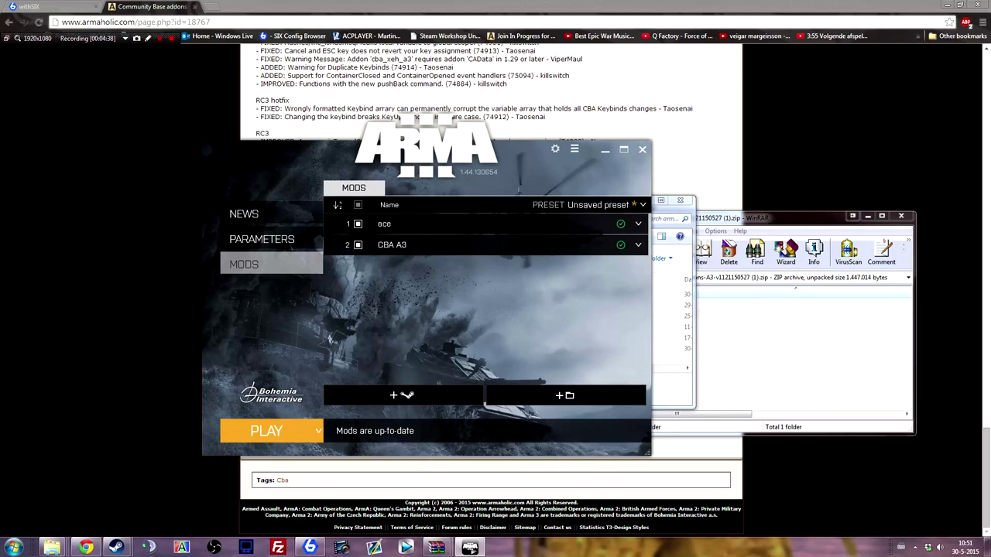
Remove the CBA A3 mod from the launcher's mods list without deleting its files.
{"action": "left_click", "coordinate": [638, 246]}
{"action": "left_click", "coordinate": [625, 350]}
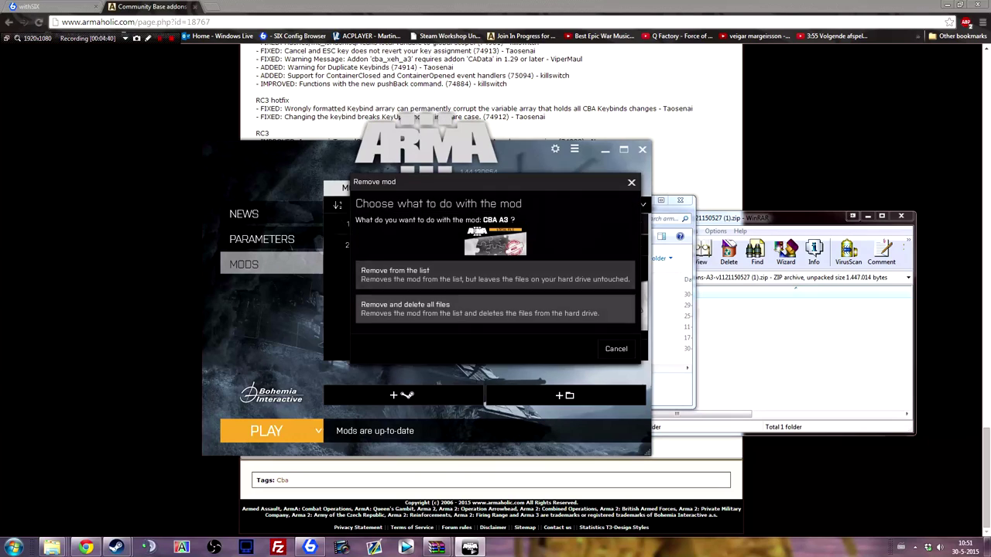
{"action": "left_click", "coordinate": [433, 330]}
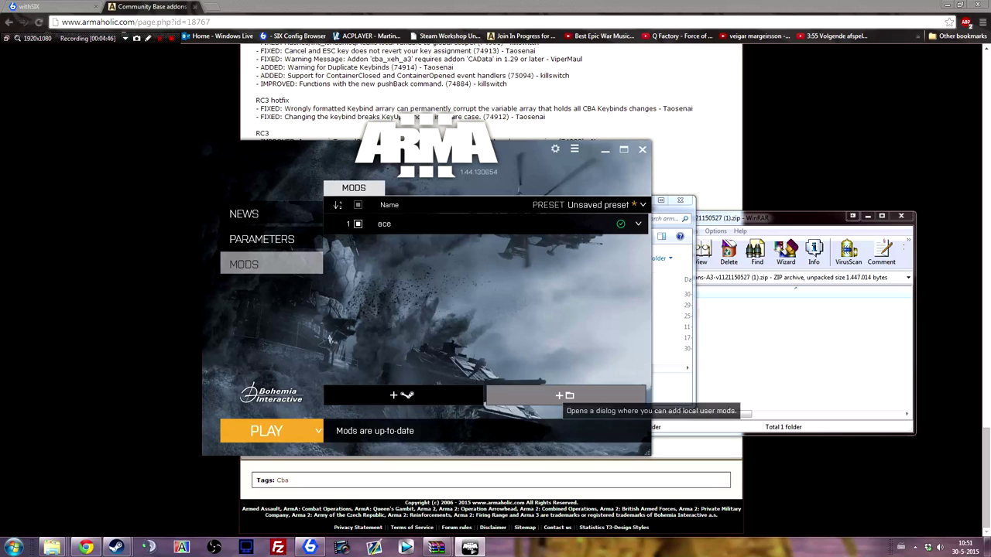
{"action": "left_click", "coordinate": [564, 395]}
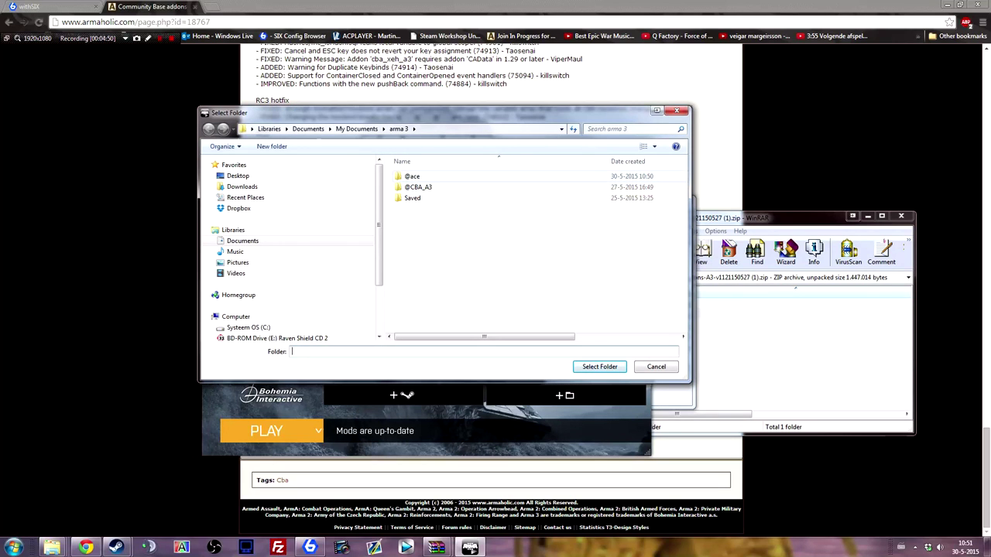
{"action": "left_click", "coordinate": [413, 176]}
{"action": "left_click", "coordinate": [600, 367]}
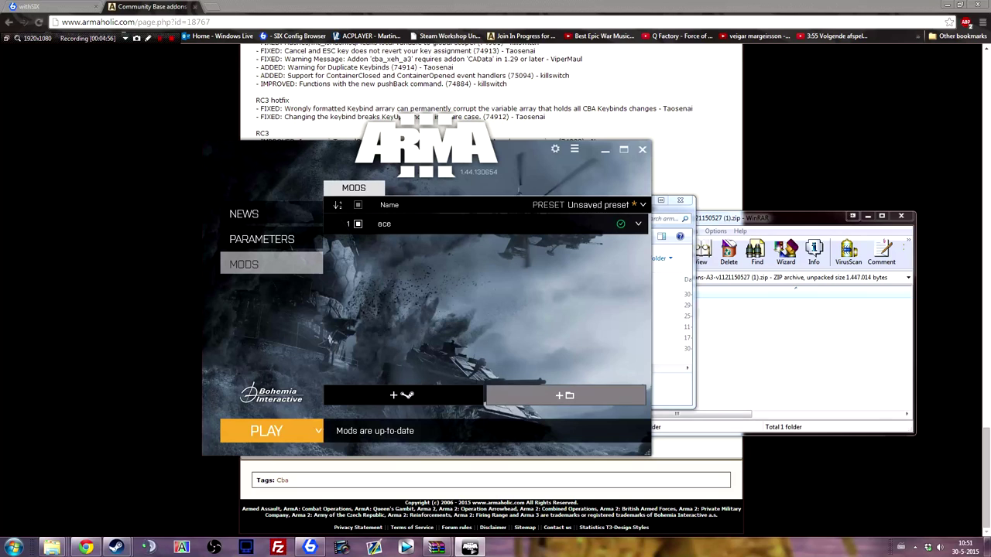
{"action": "left_click", "coordinate": [565, 396]}
{"action": "left_click", "coordinate": [419, 187]}
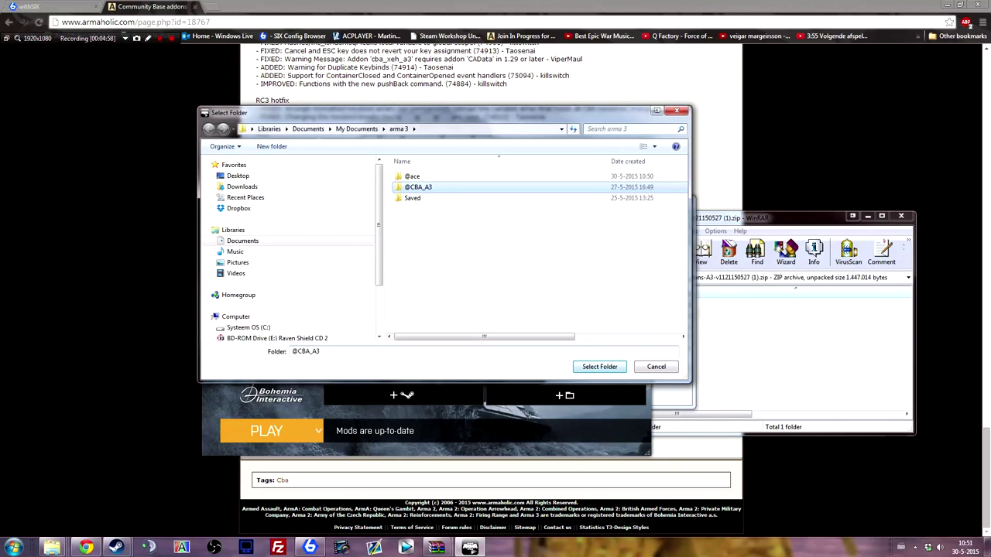
{"action": "key", "text": "Return"}
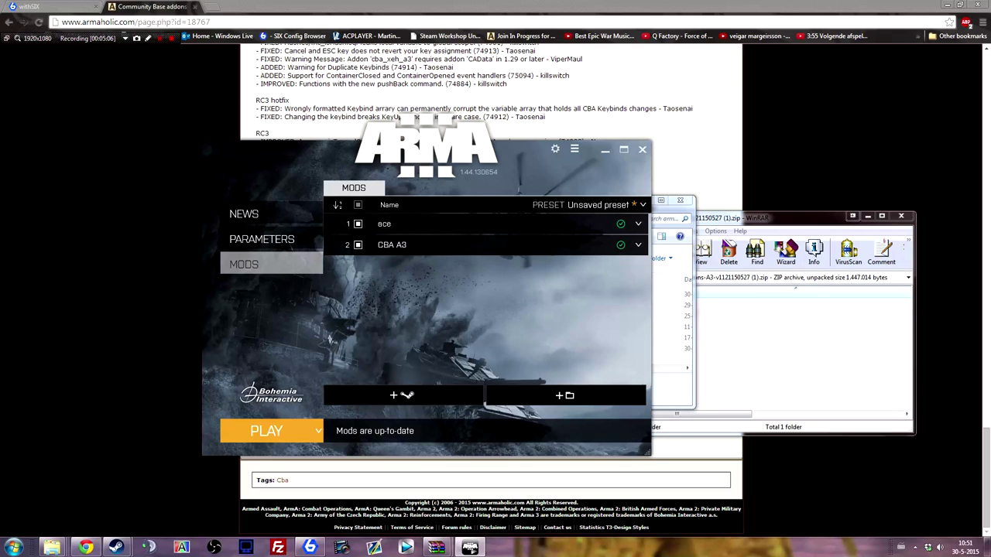
Launch the game and check the Advanced Combat Environment and Community Base Addons entries in its expansions list.
{"action": "left_click", "coordinate": [266, 431]}
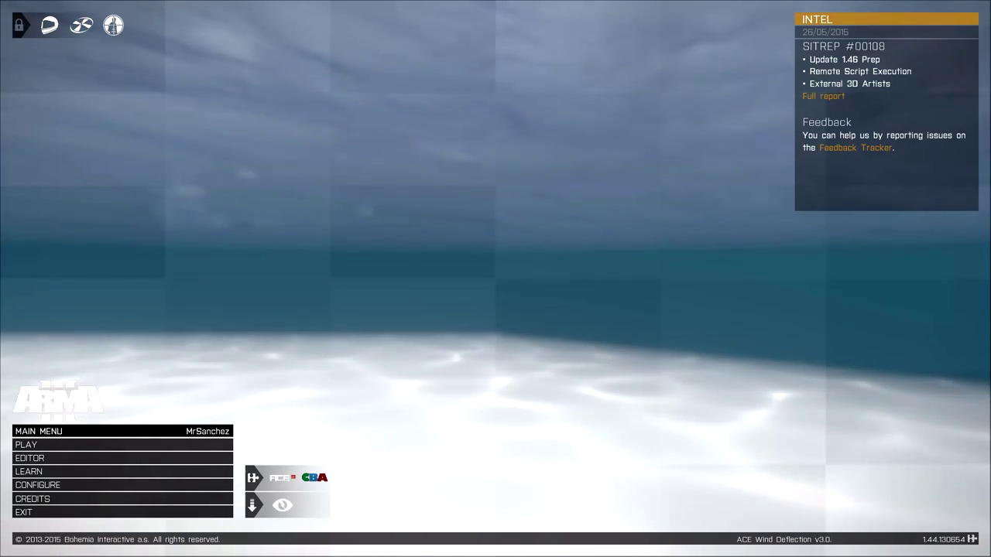
{"action": "left_click", "coordinate": [208, 486]}
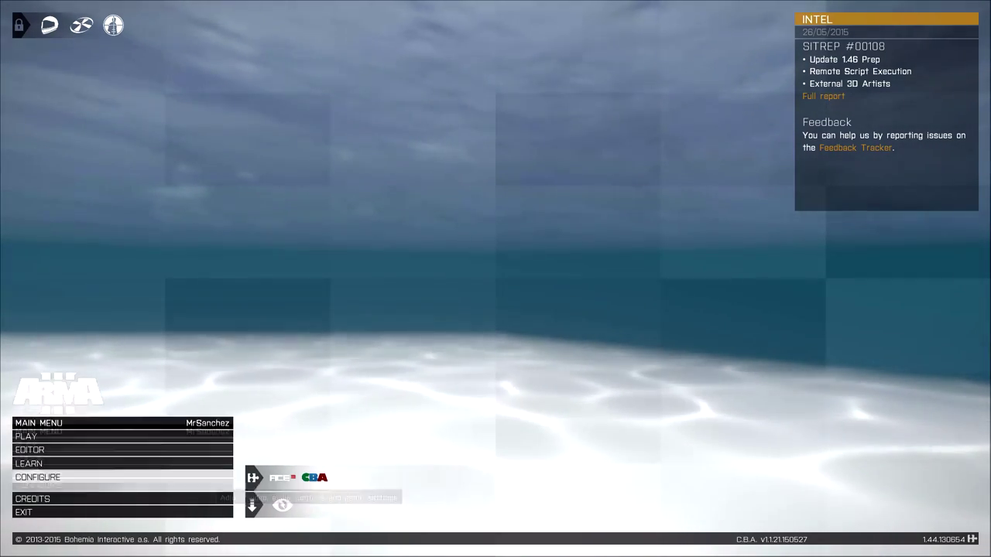
{"action": "left_click", "coordinate": [215, 483]}
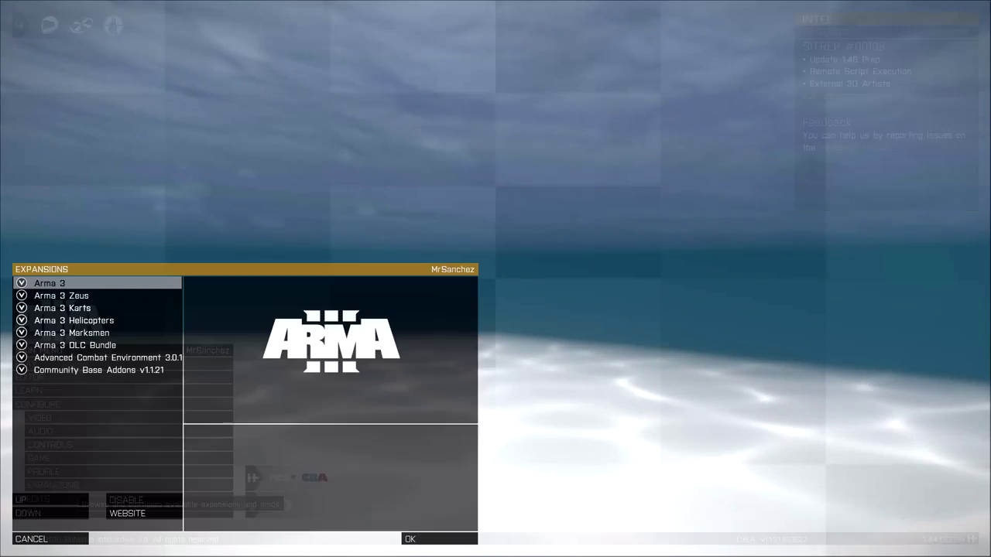
{"action": "left_click", "coordinate": [107, 357]}
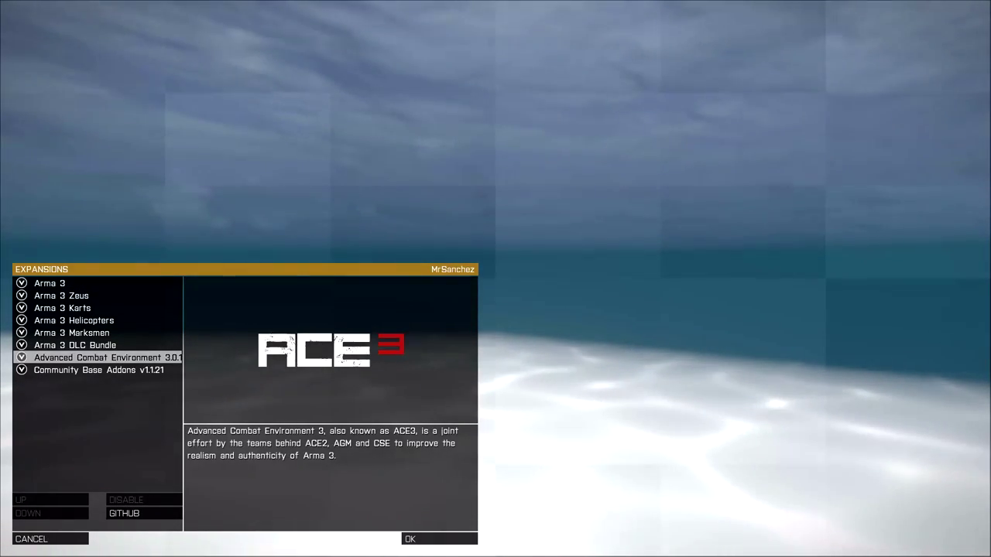
{"action": "left_click", "coordinate": [99, 370]}
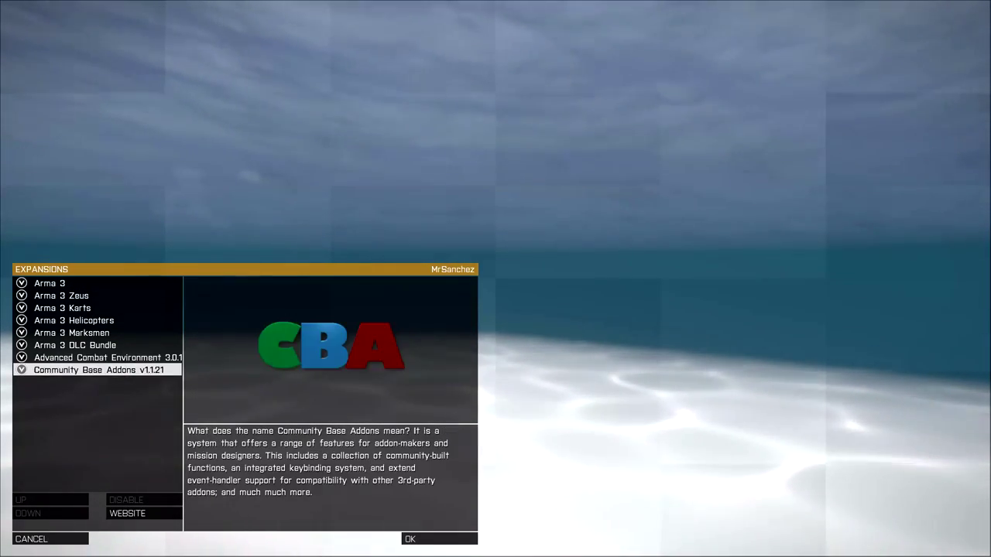